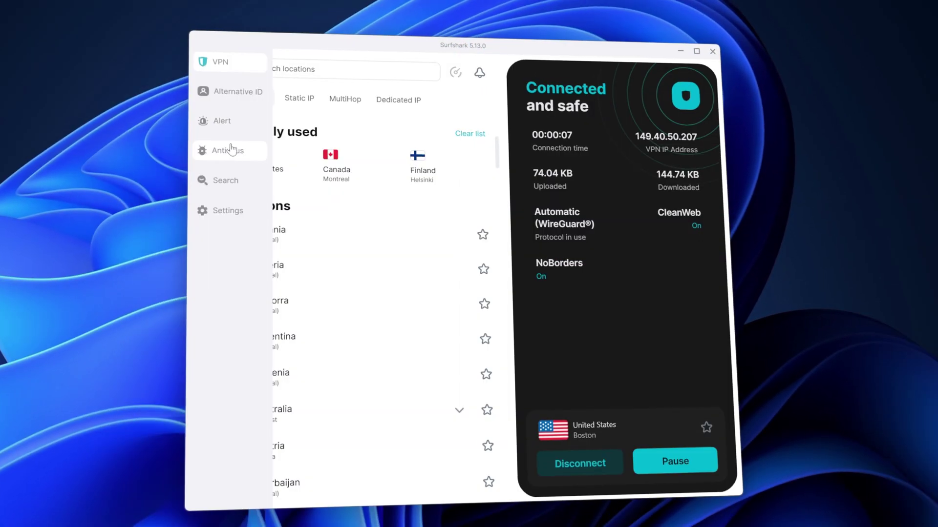
- Browse the Antivirus and Alternative ID screens, then show the Surfshark Products overview
left_click(243, 158)
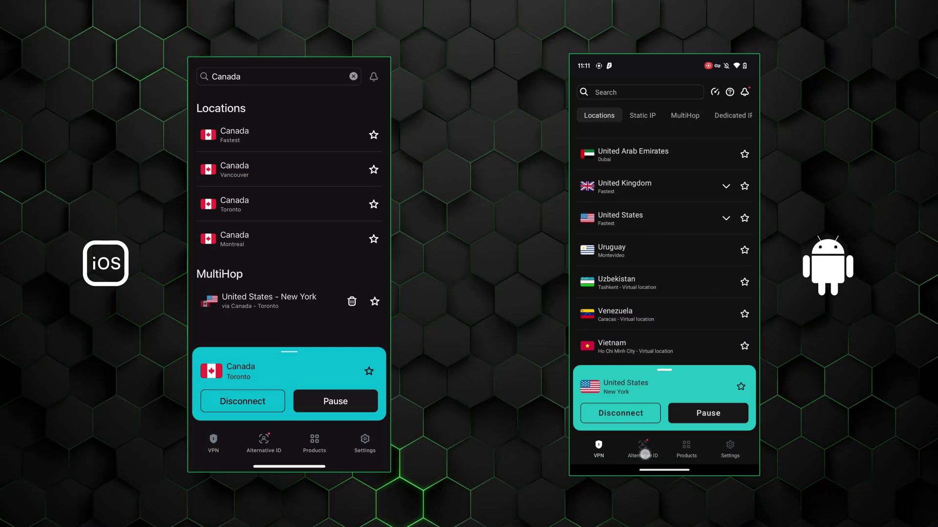
left_click(645, 455)
scroll(705, 368, "down", 10)
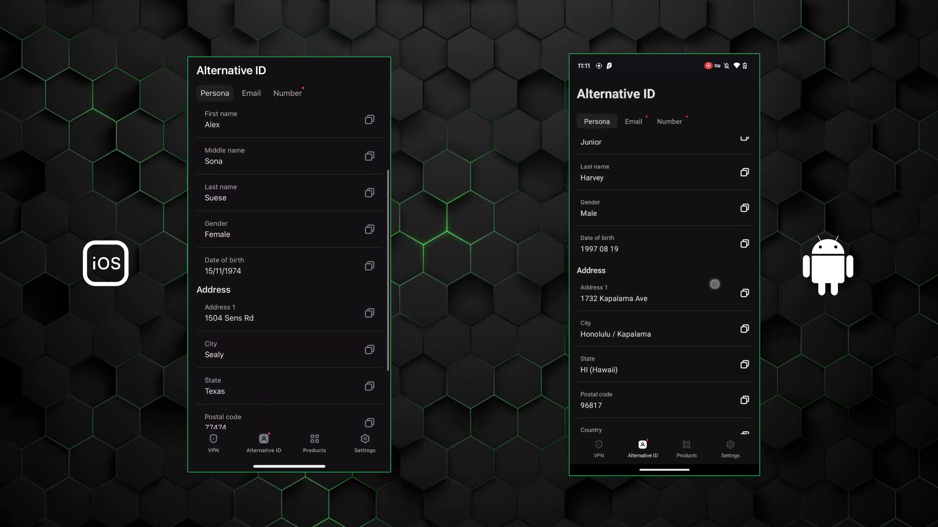
left_click(692, 450)
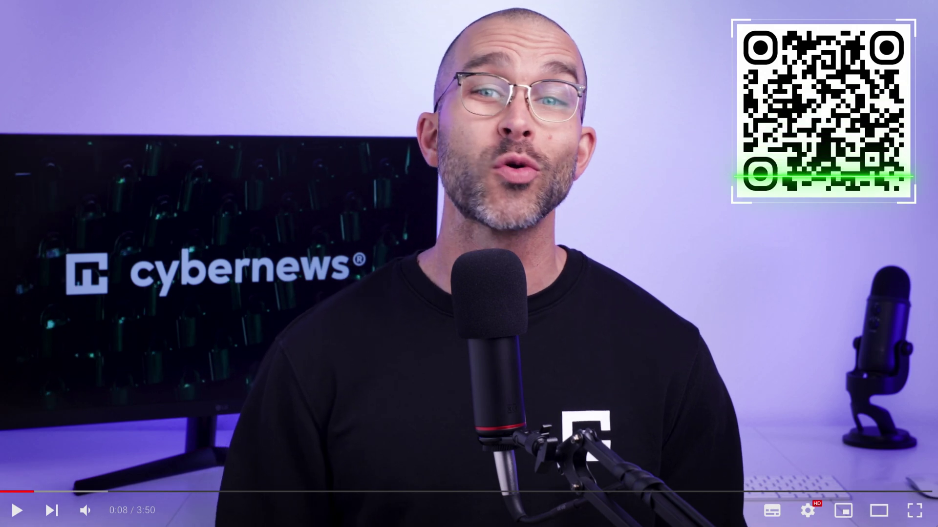
- Pause the YouTube video playback at 0:08
key("space")
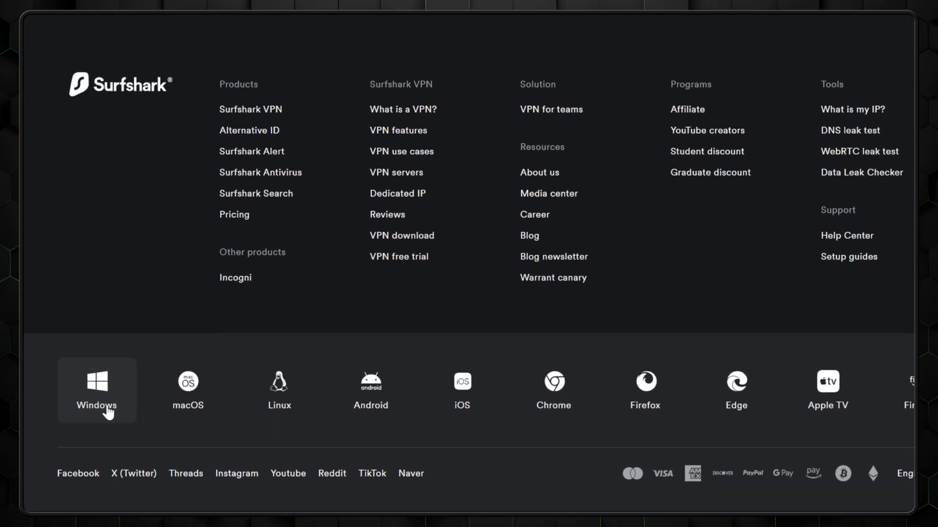
- Download the Windows version, run SurfsharkSetup.exe and install the Surfshark One Security Suite
left_click(108, 412)
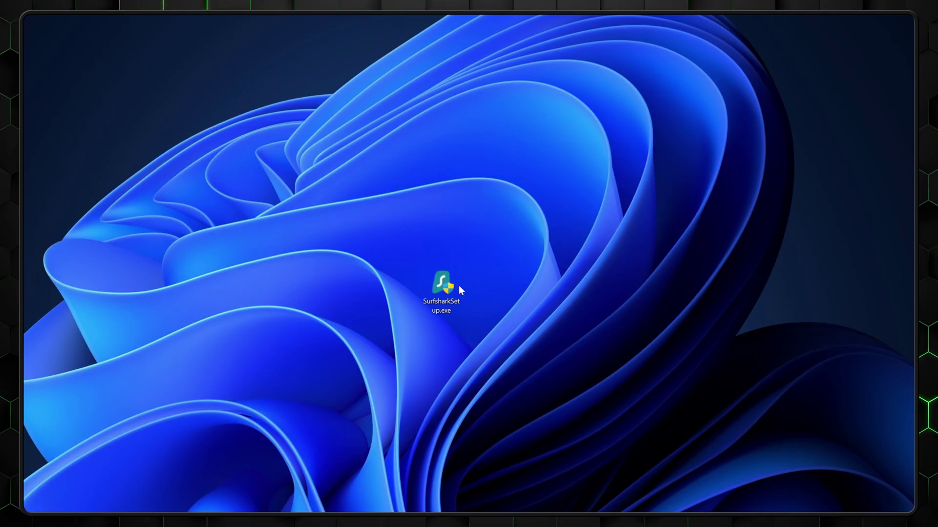
double_click(444, 283)
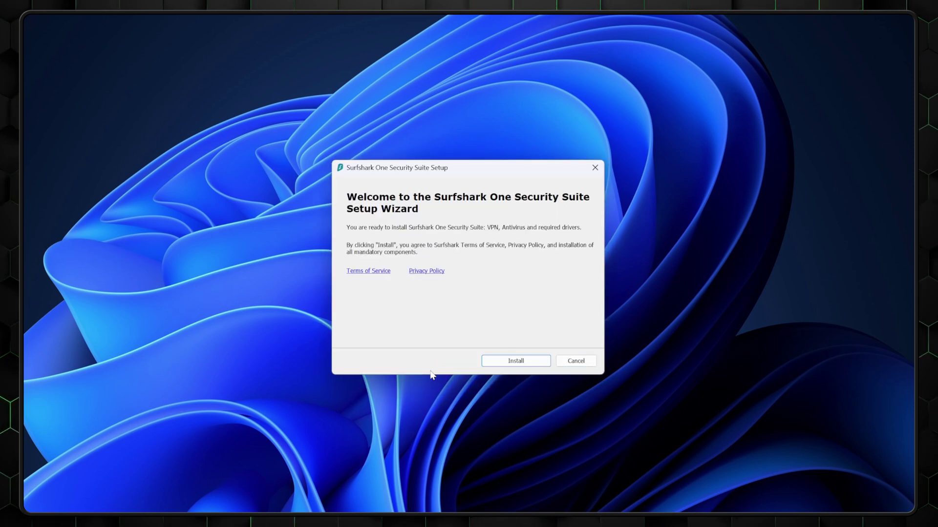
left_click(505, 367)
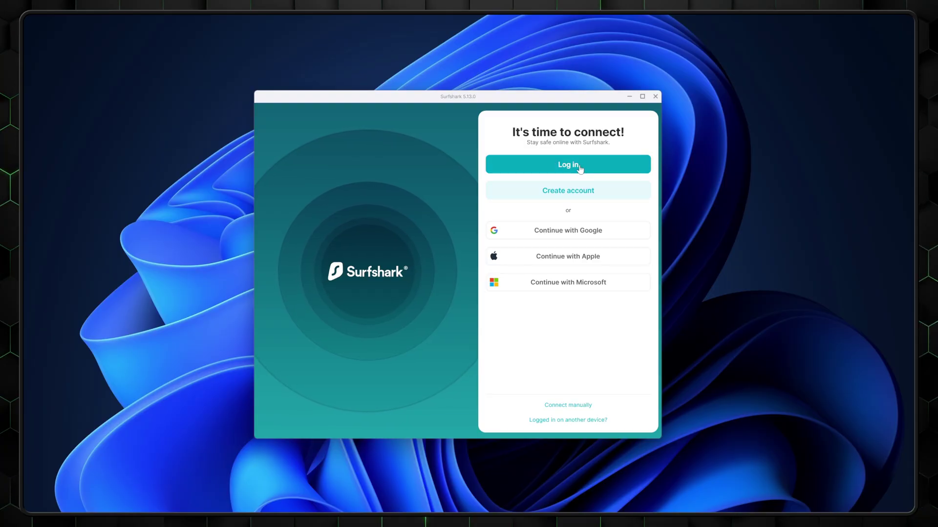
- Go to the Log in form from the Surfshark welcome screen
left_click(579, 167)
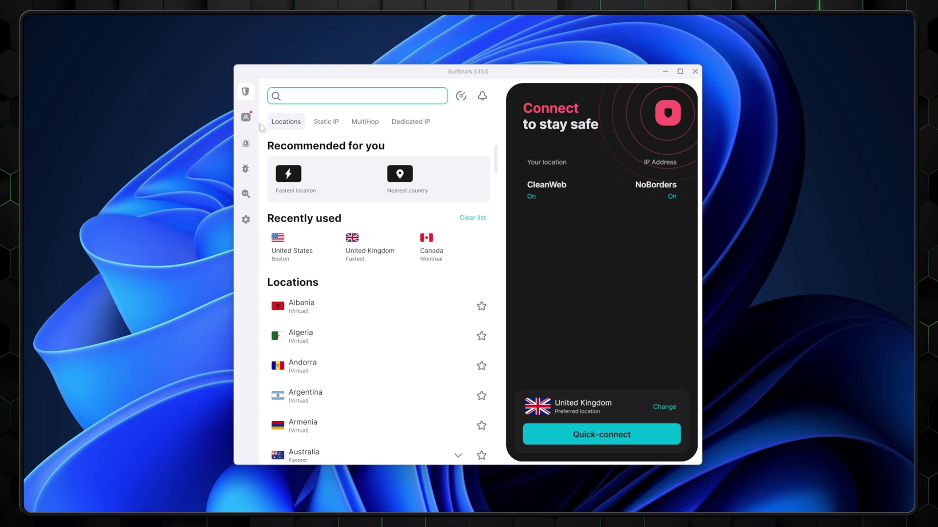
- Connect to Canada Montreal from the locations list, then Quick-connect to United States – Boston
mouse_move(260, 130)
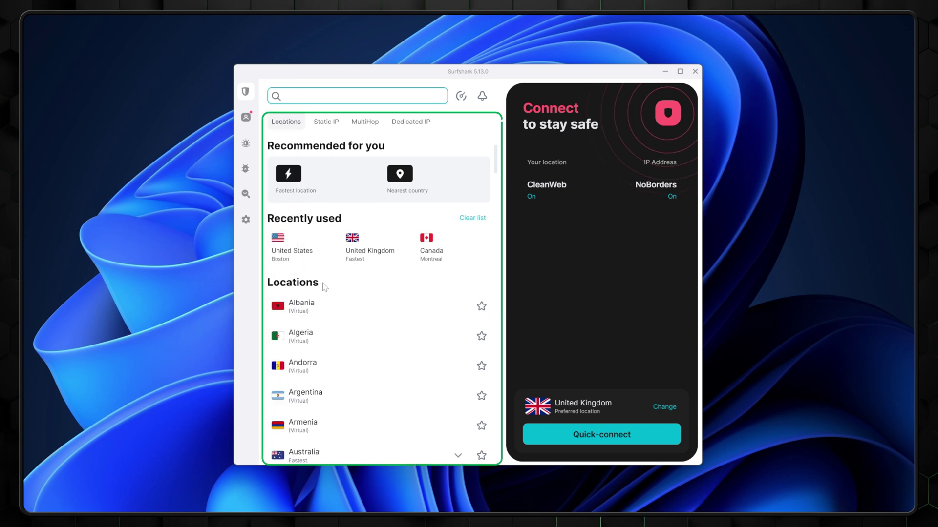
scroll(337, 303, "down", 5)
scroll(342, 306, "down", 6)
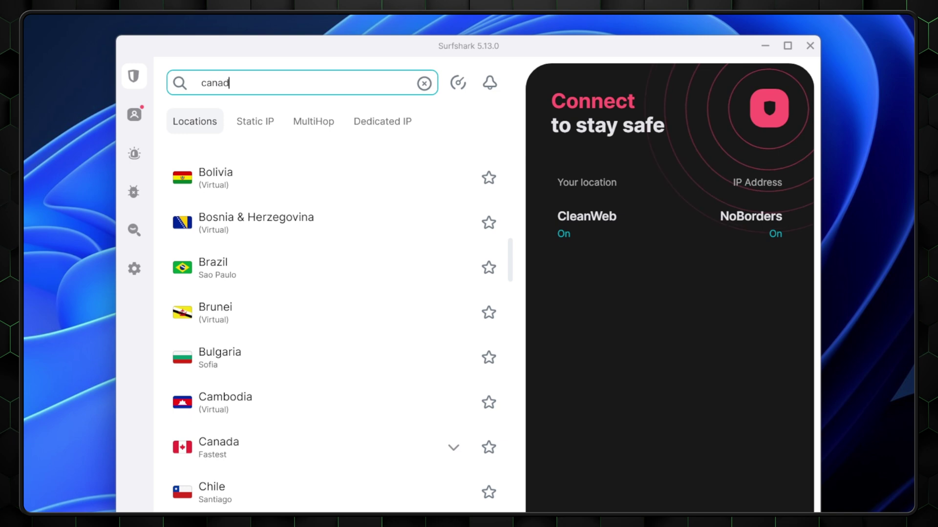
type("a")
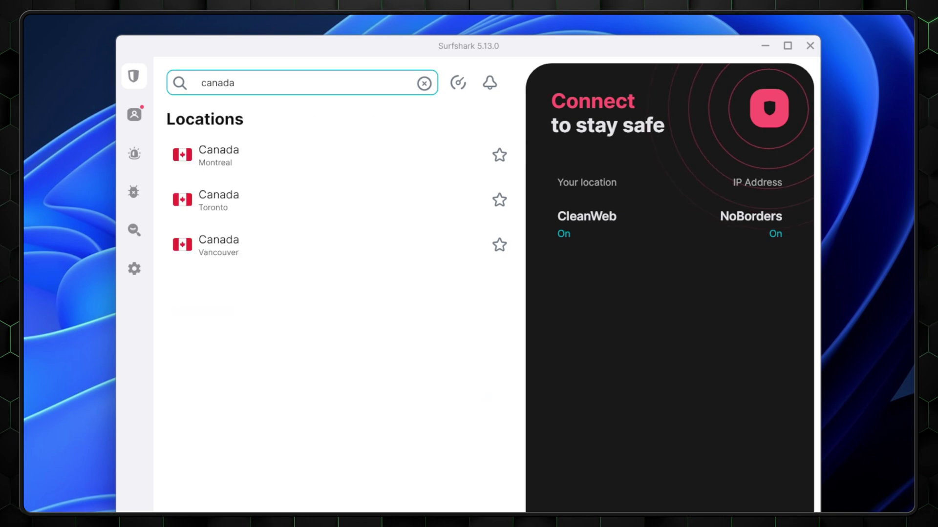
left_click(251, 163)
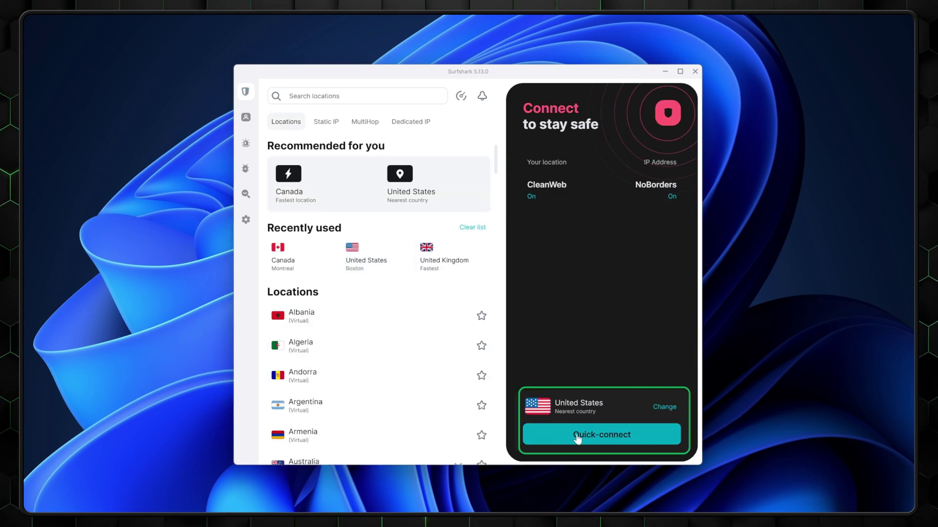
left_click(598, 439)
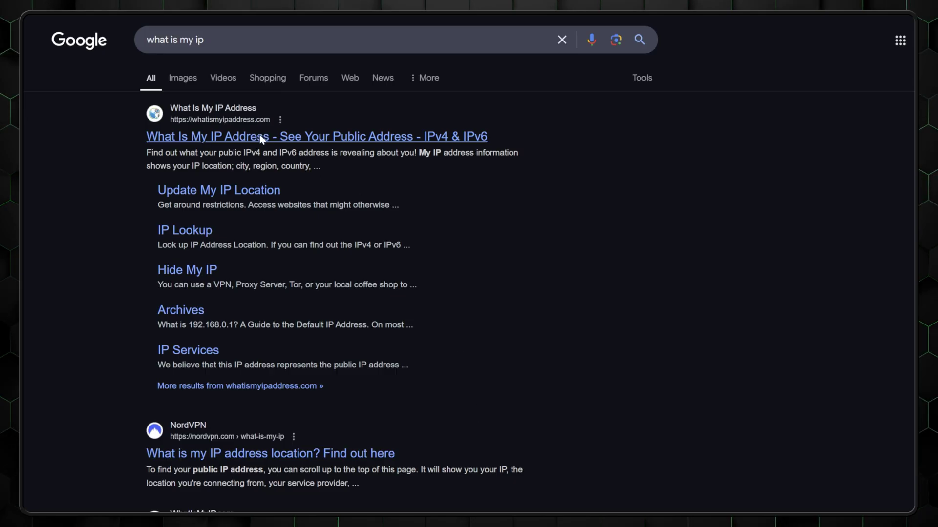
- Open the whatismyipaddress.com result to check the current public IP
left_click(262, 139)
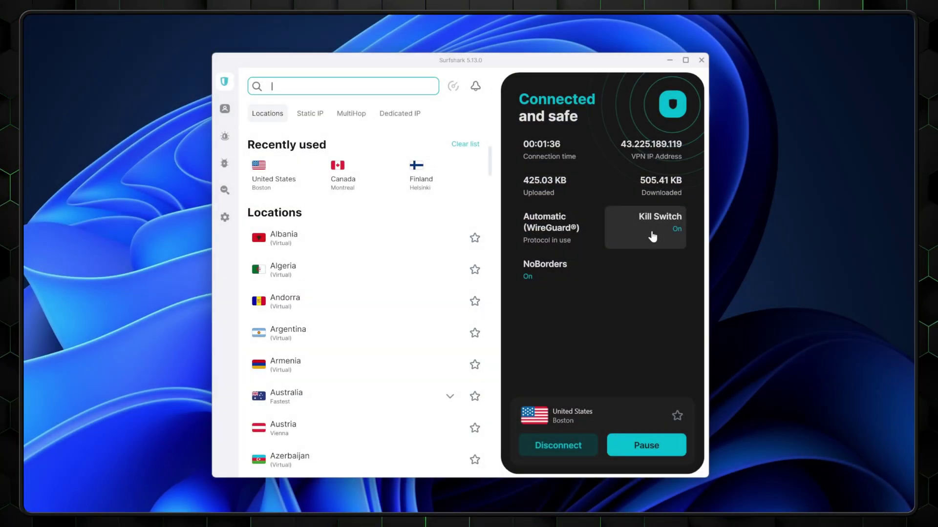
- Reach VPN settings through the Kill Switch tile and then Settings > VPN settings
left_click(653, 236)
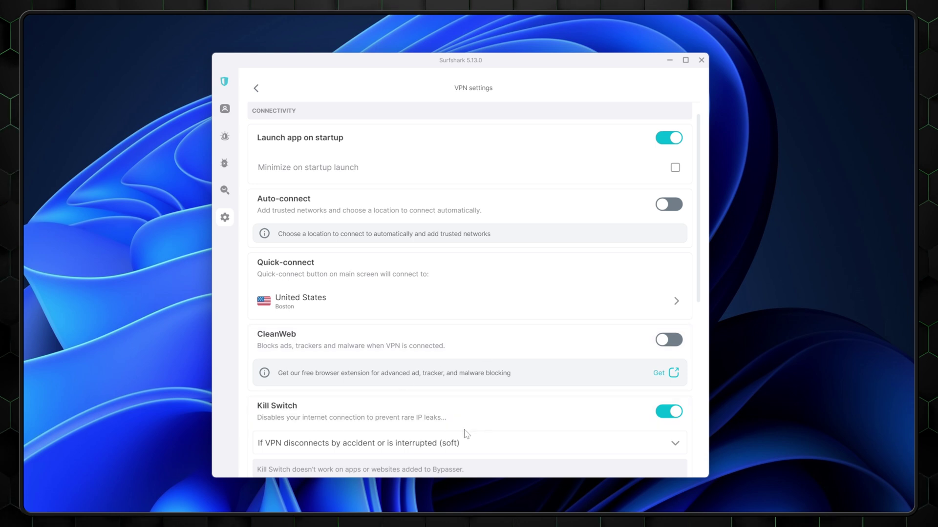
scroll(370, 417, "down", 1)
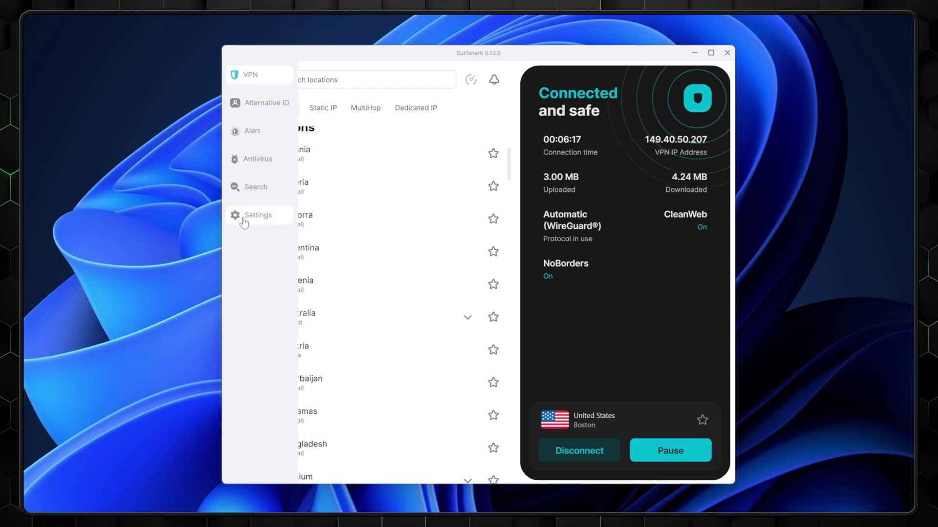
left_click(245, 221)
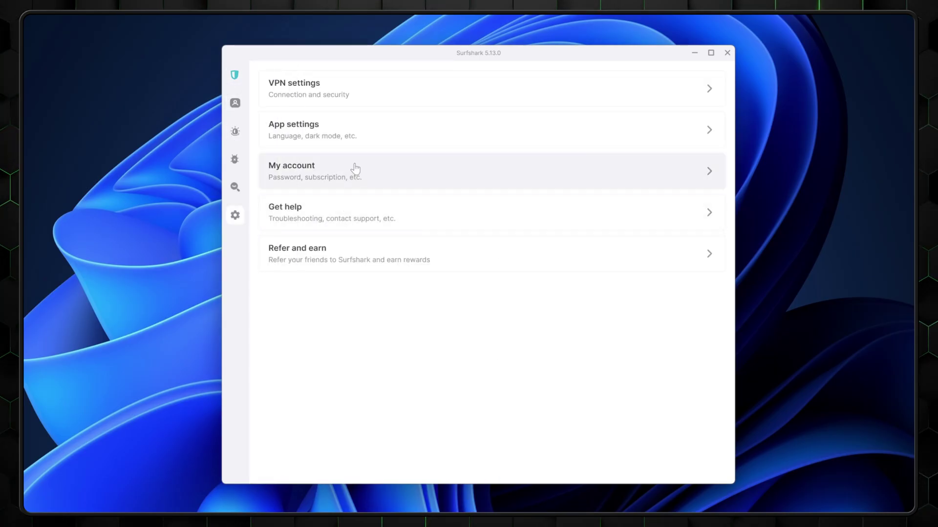
left_click(373, 92)
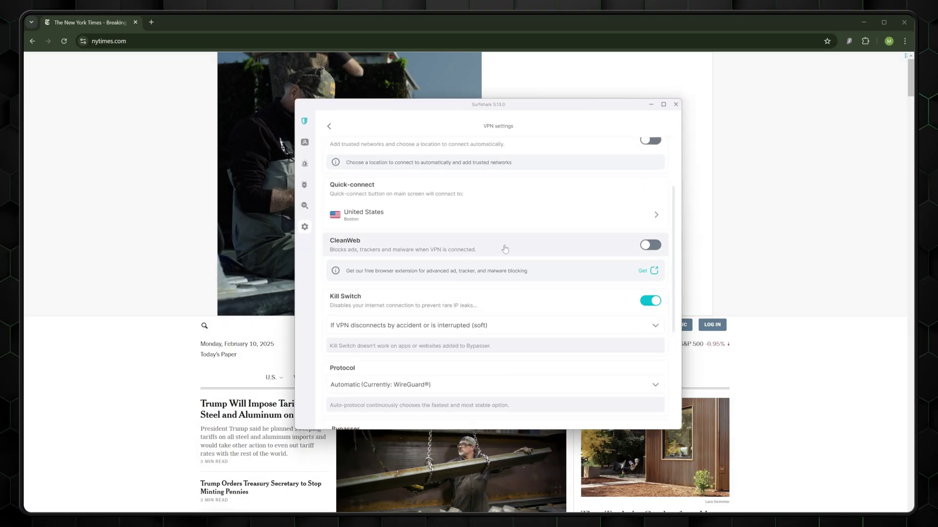
- Turn on CleanWeb, restart the VPN, and check the news site in the browser
left_click(649, 245)
left_click(495, 303)
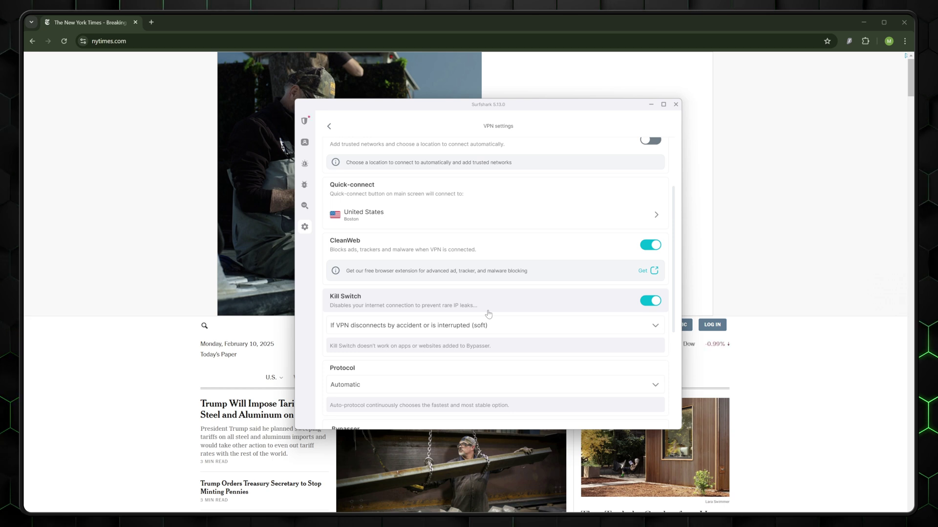
left_click(178, 252)
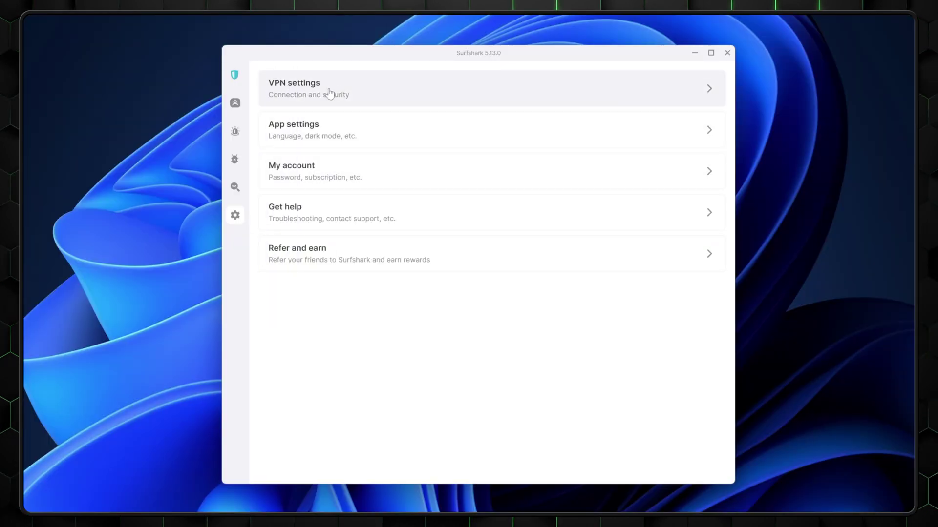
- Switch CleanWeb on again in VPN settings and restart the connection to apply it
left_click(329, 94)
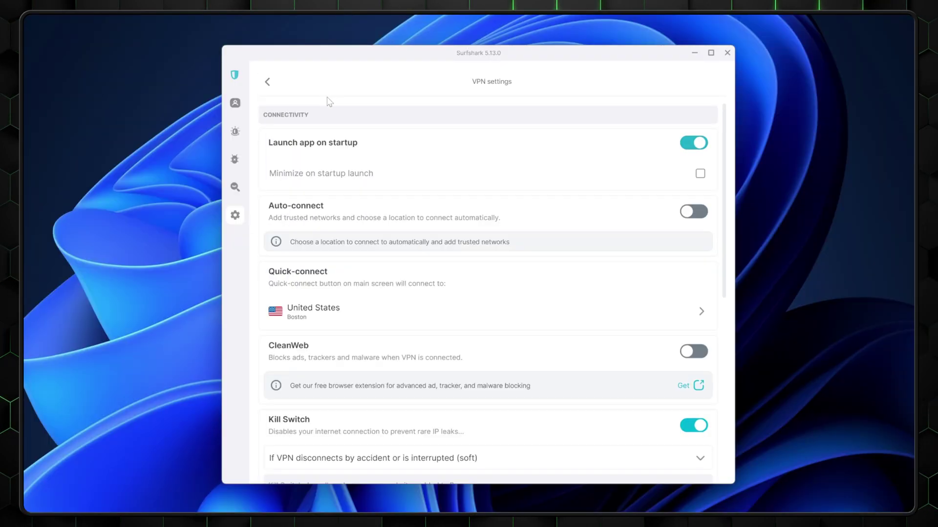
scroll(313, 241, "down", 3)
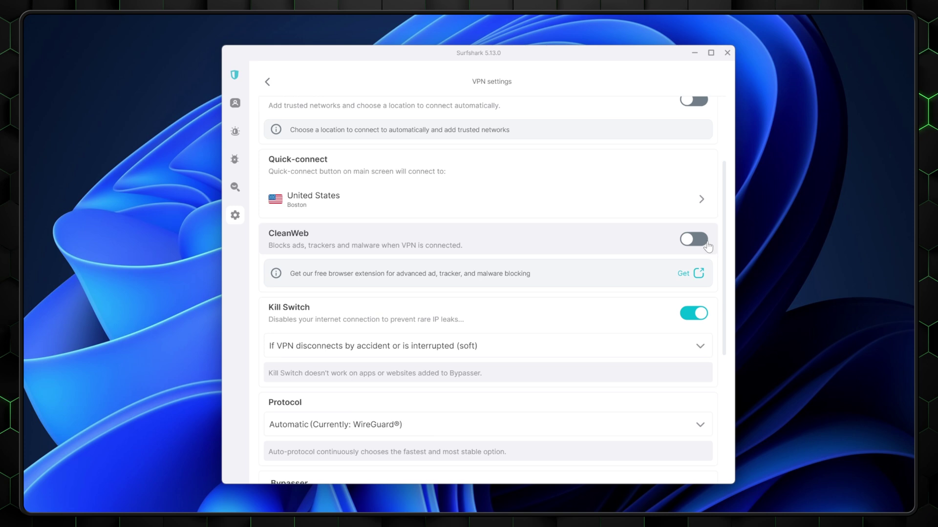
left_click(692, 241)
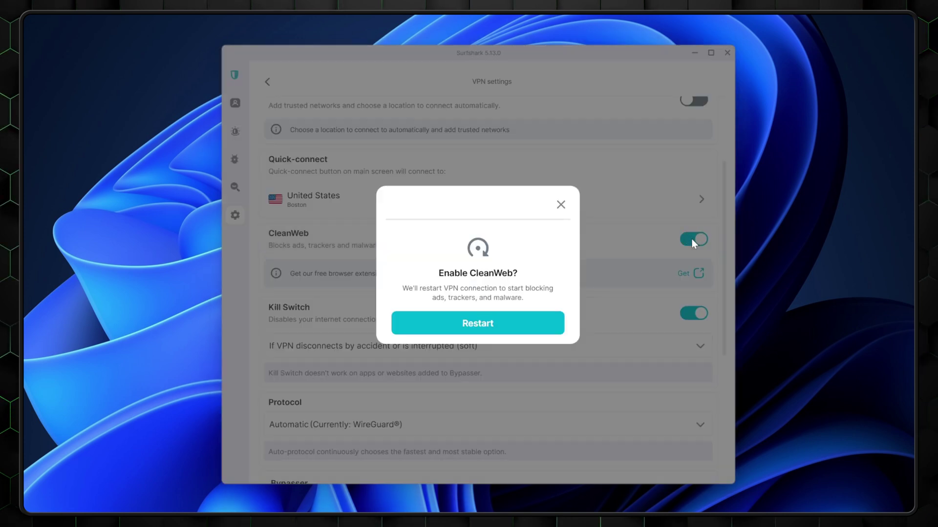
left_click(480, 323)
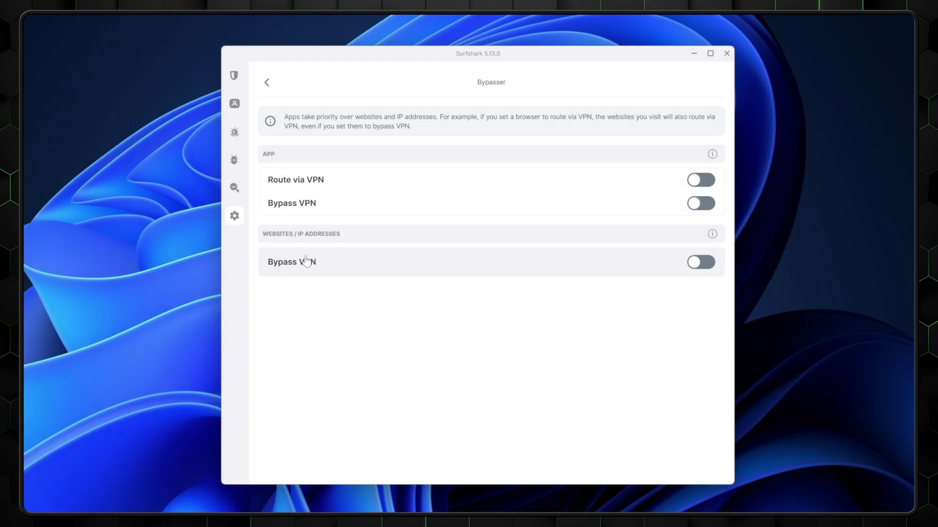
- Enable website bypass and add bankofamerica.com to the bypassed websites list
left_click(698, 266)
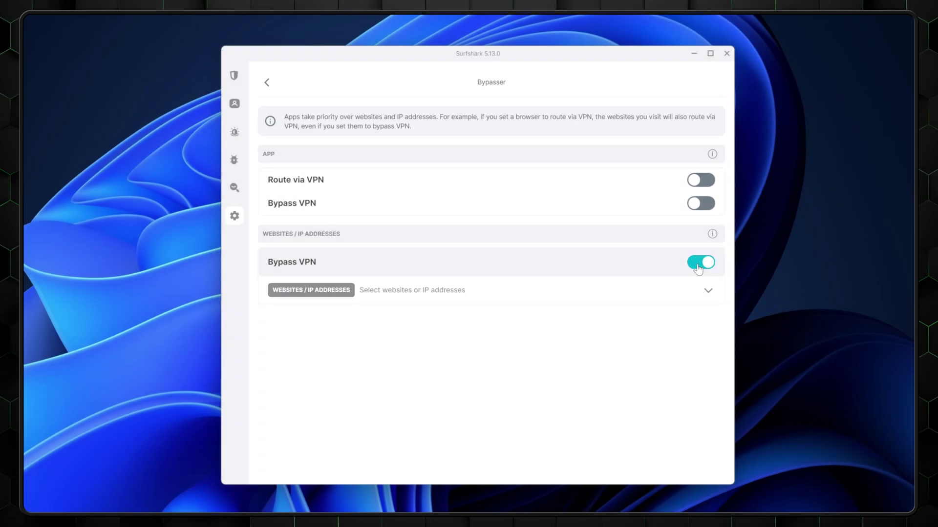
left_click(326, 297)
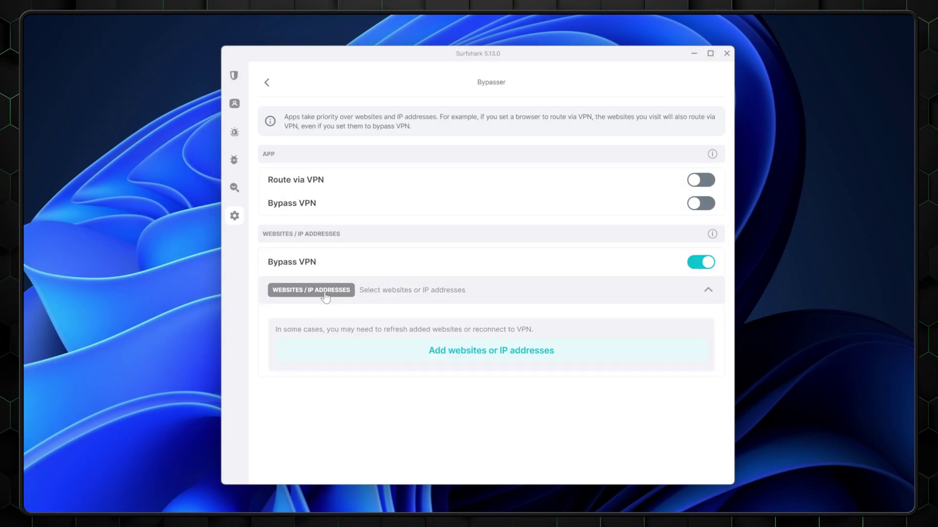
left_click(484, 354)
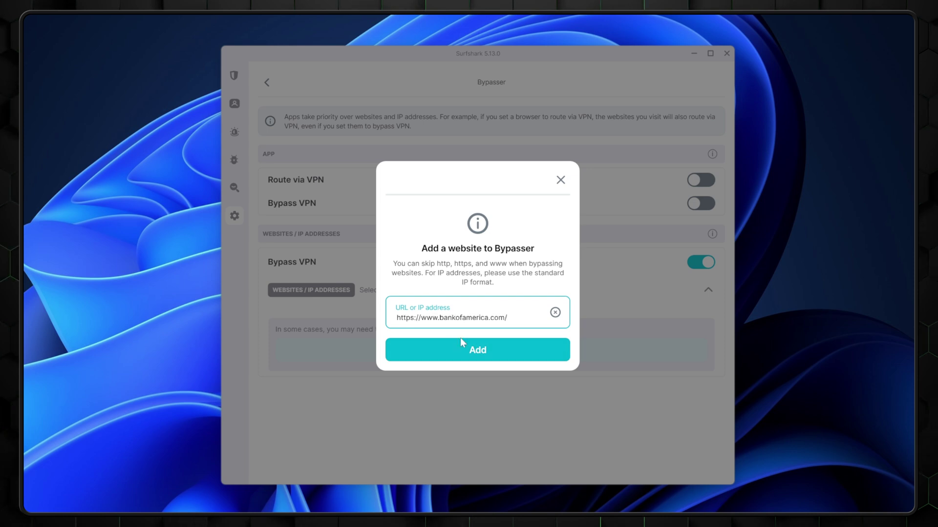
left_click(479, 349)
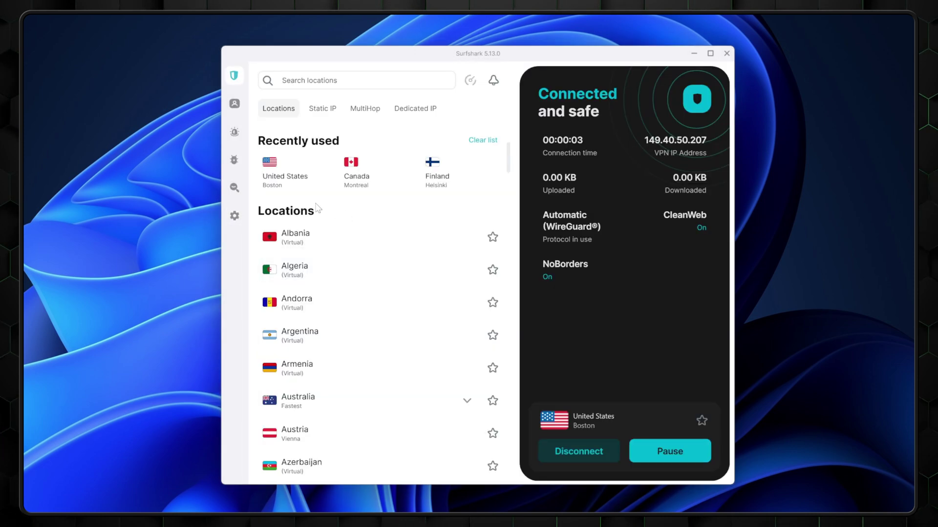
- Return to the Settings overview and look through the VPN settings list
left_click(238, 218)
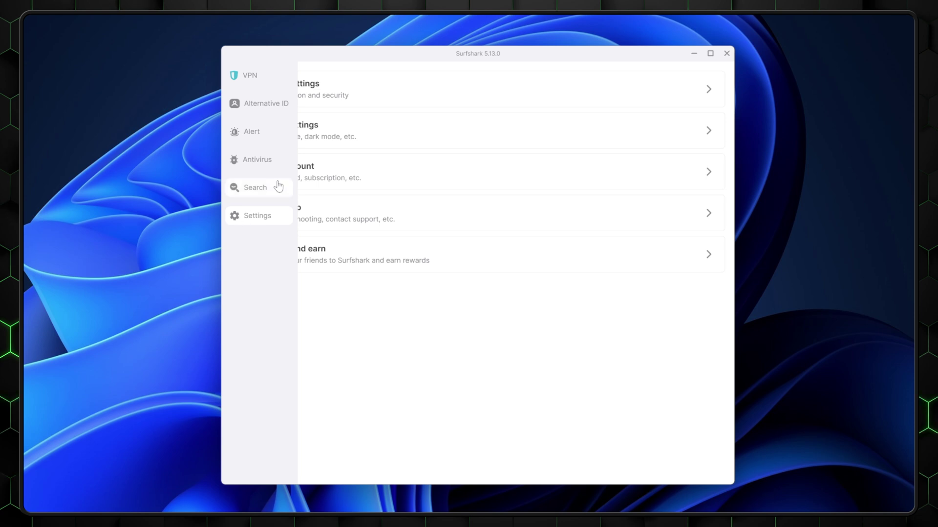
left_click(322, 92)
scroll(328, 156, "down", 4)
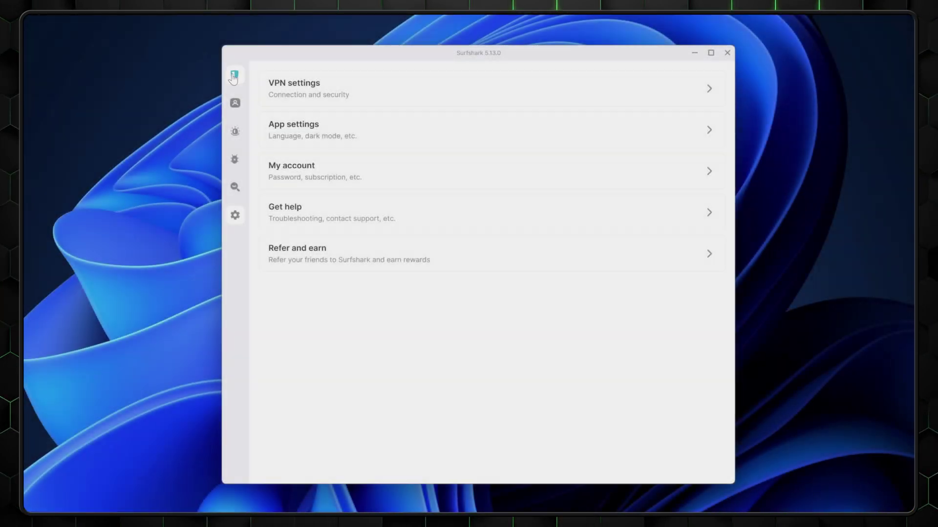
left_click(252, 105)
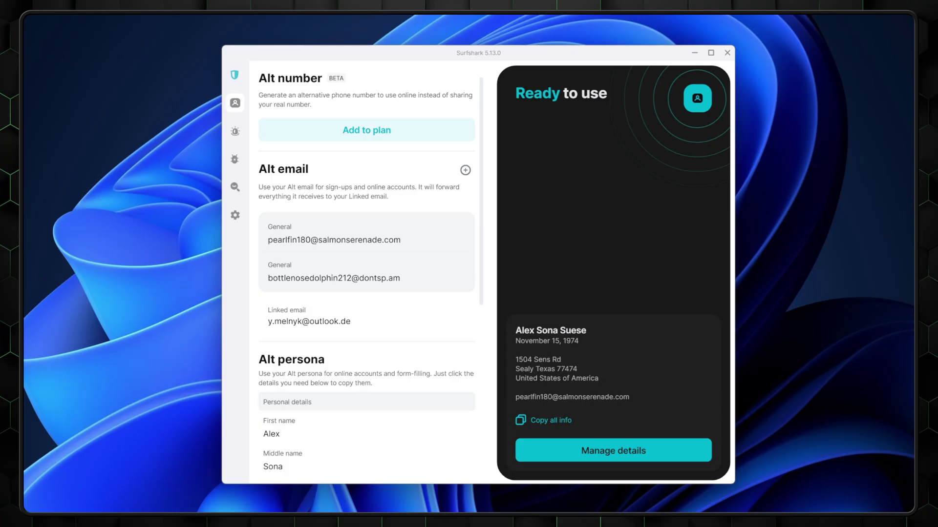
- Scroll down the Alternative ID page to the Alt persona personal and address details
mouse_move(440, 237)
scroll(414, 232, "down", 4)
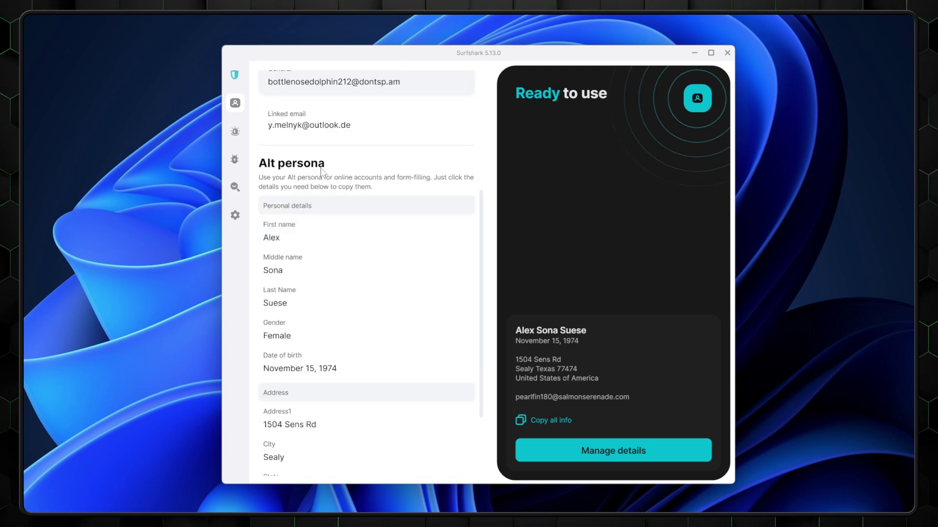
scroll(321, 171, "down", 2)
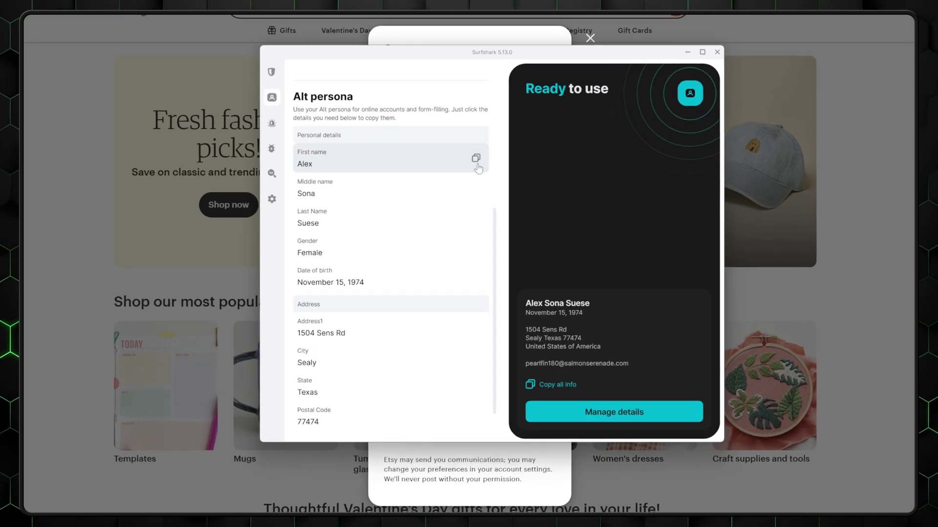
- Copy the alt persona's first name from Surfshark into Etsy's sign-up form
left_click(476, 159)
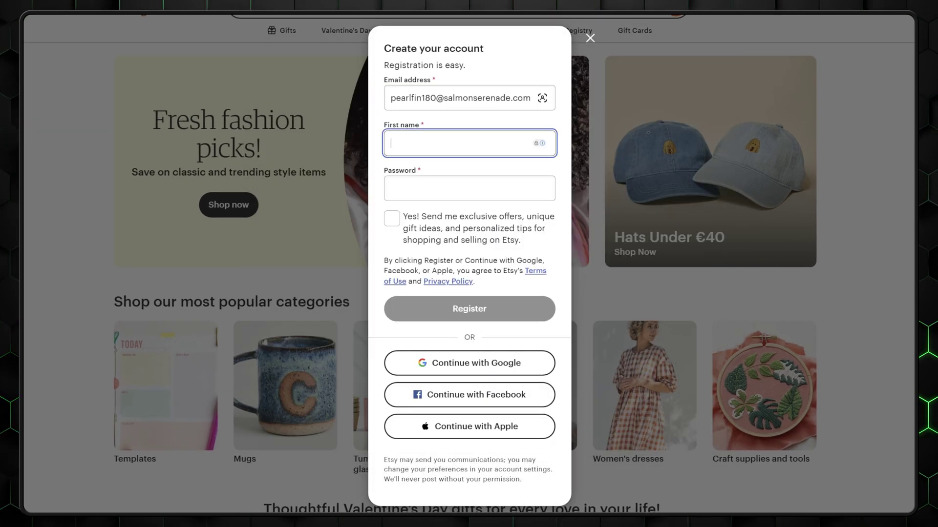
left_click(446, 168)
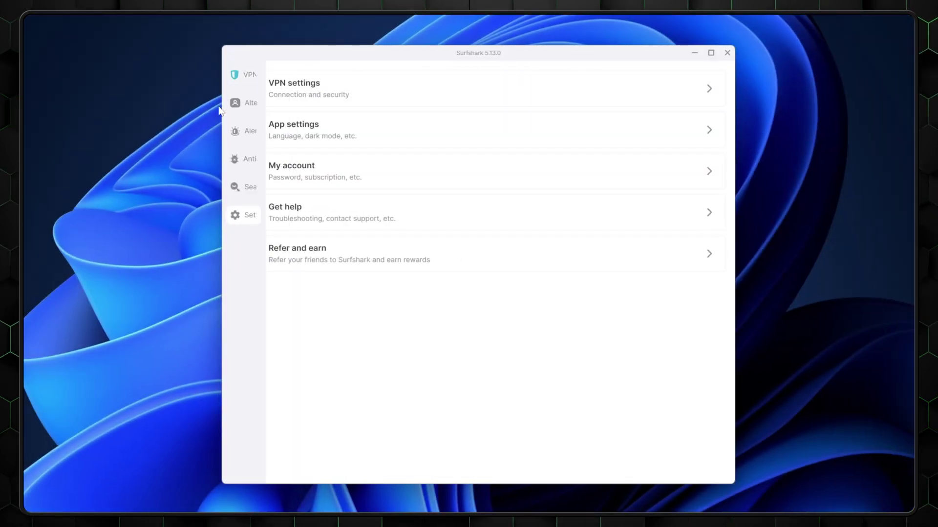
- Go back to the Alternative ID page with the alt persona card
left_click(256, 105)
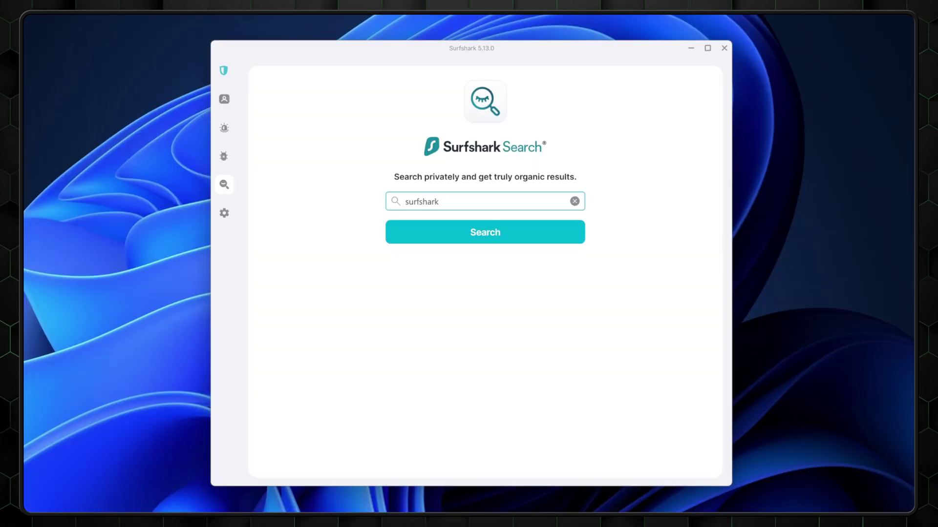
- Submit the private search for 'surfshark'
key("Return")
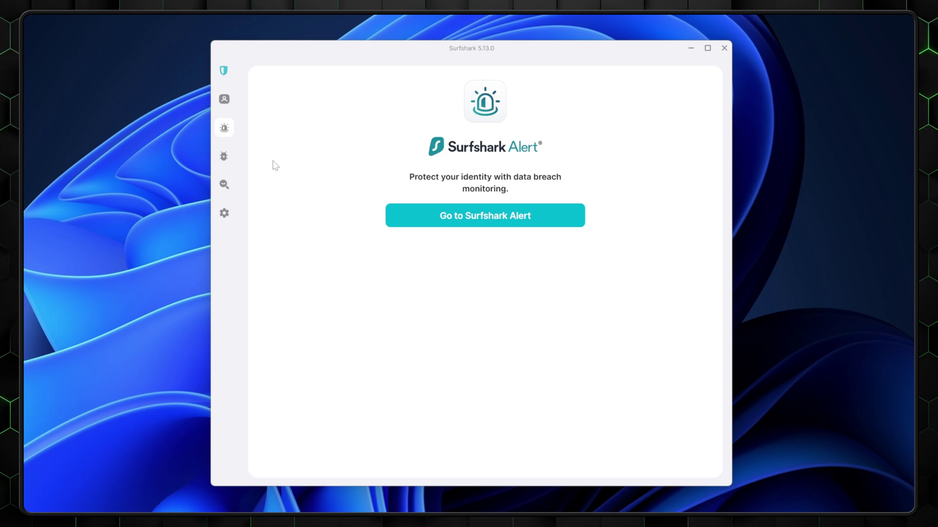
- Connect through the United States – Boston server
mouse_move(223, 195)
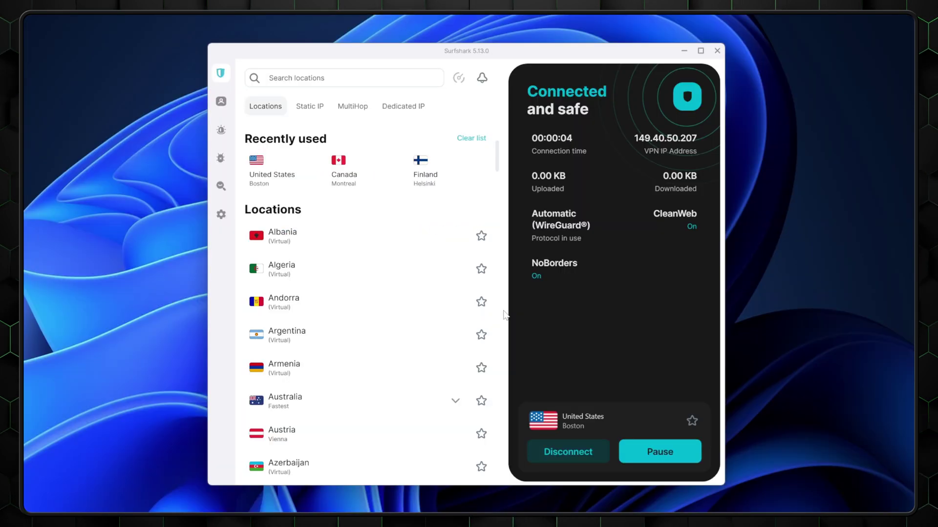
- Open the Antivirus page from the expanded sidebar
mouse_move(222, 75)
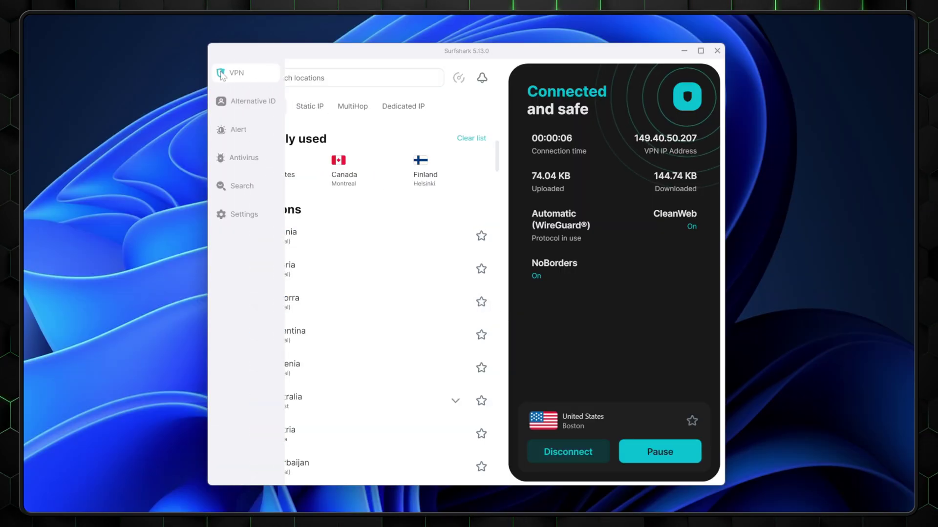
left_click(257, 168)
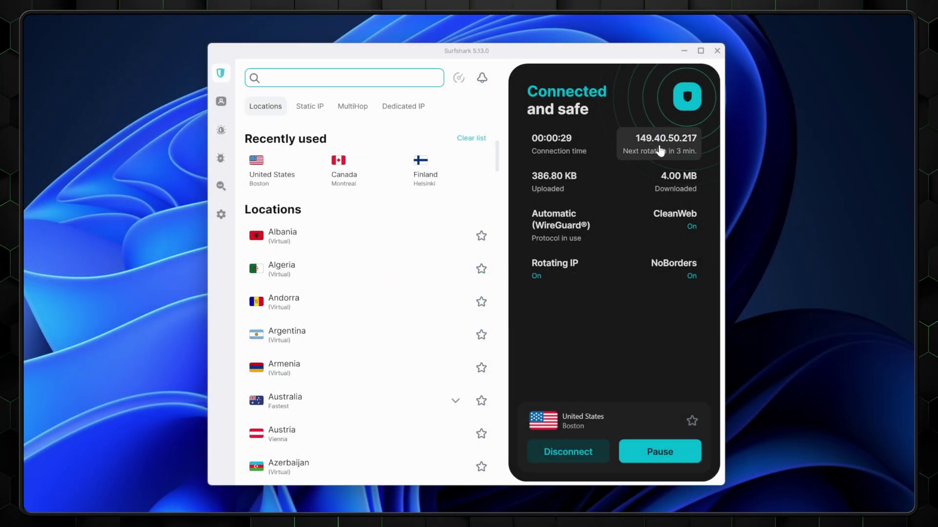
- Show details of the current rotating VPN IP address and its rotation timer
left_click(688, 159)
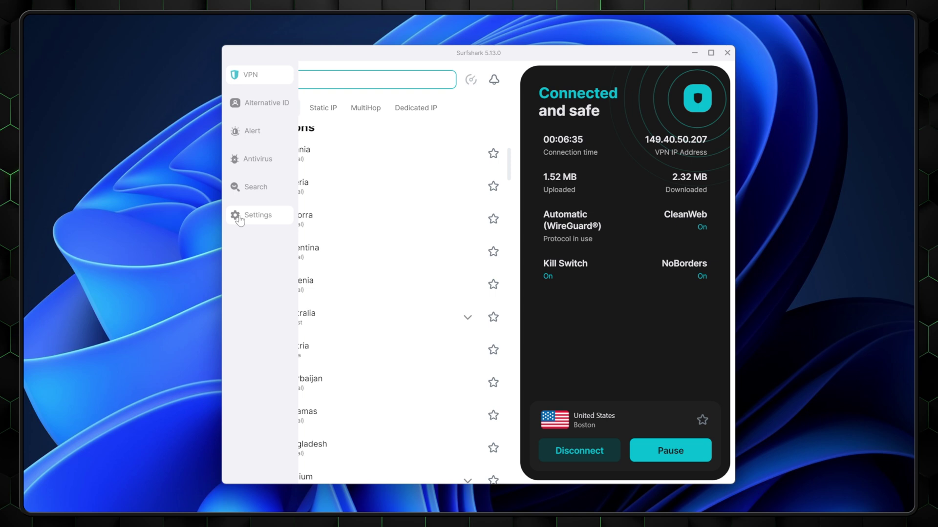
- Turn on Rotating IP in the VPN settings
left_click(239, 219)
left_click(347, 97)
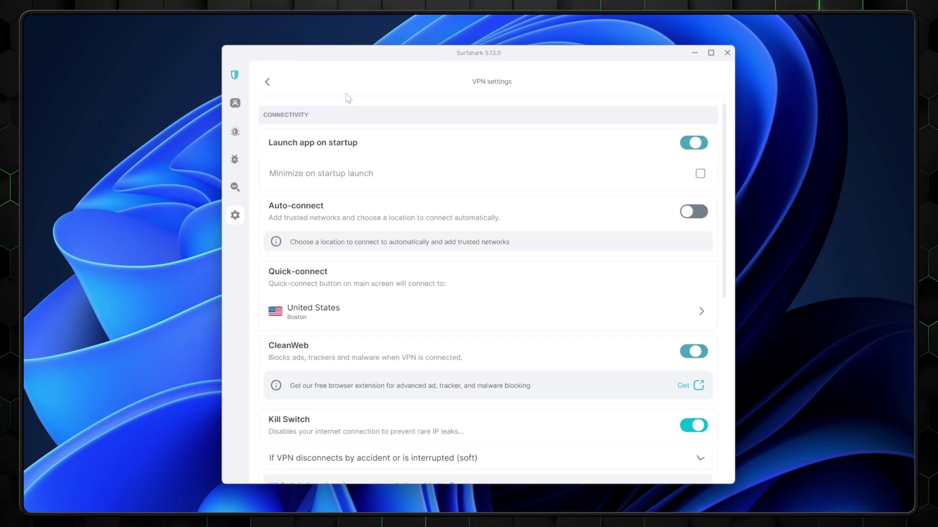
scroll(348, 102, "down", 7)
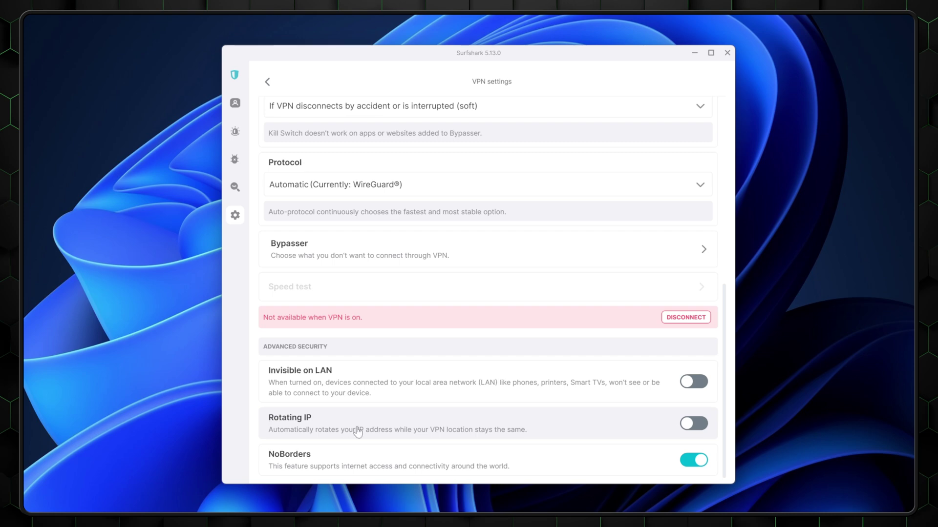
left_click(688, 423)
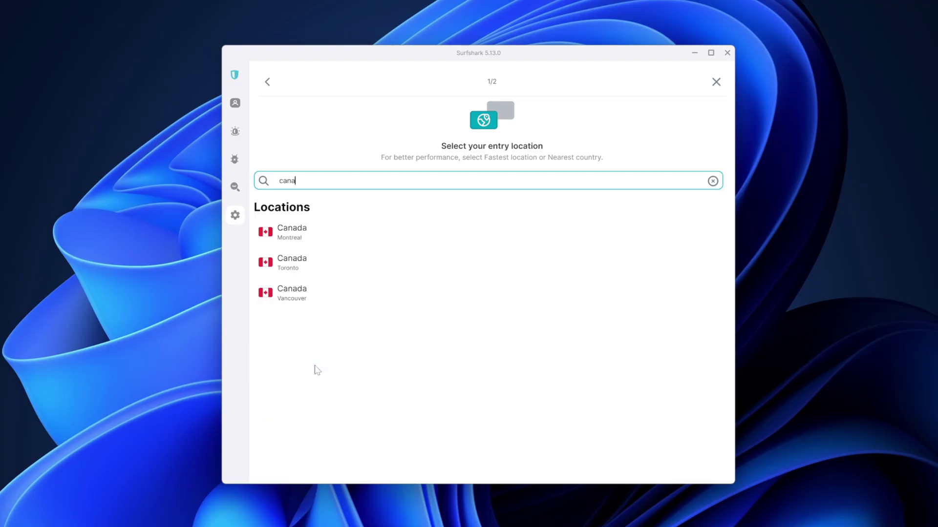
- Create a MultiHop route from Canada Montreal to United Kingdom London and dismiss the intro notice
left_click(313, 235)
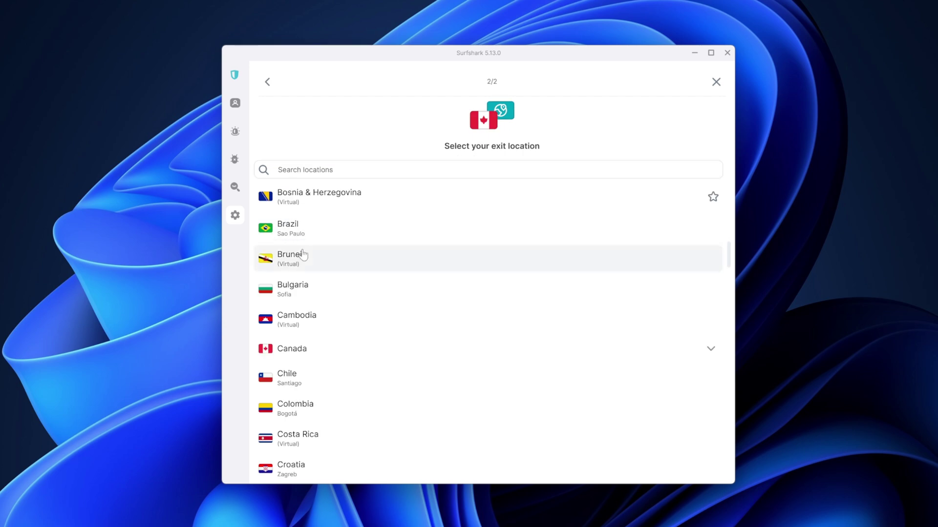
type("uni")
left_click(300, 251)
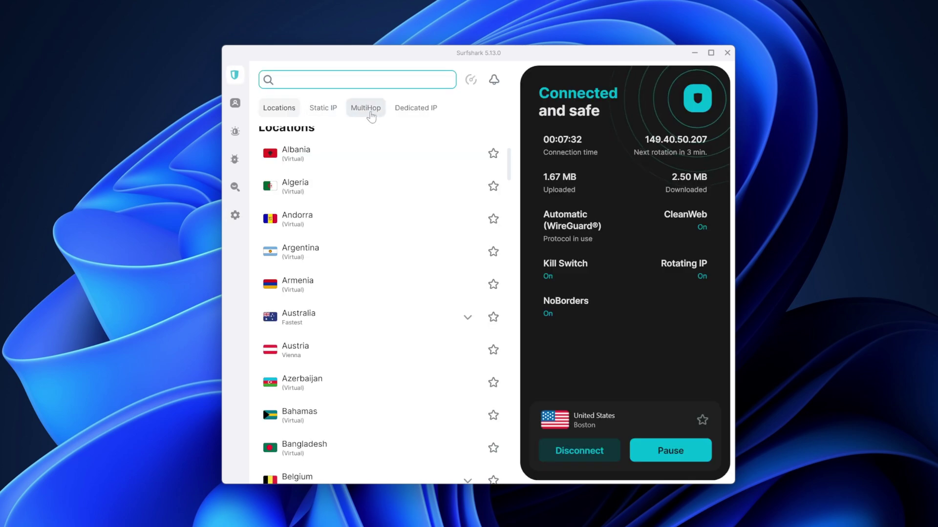
left_click(371, 112)
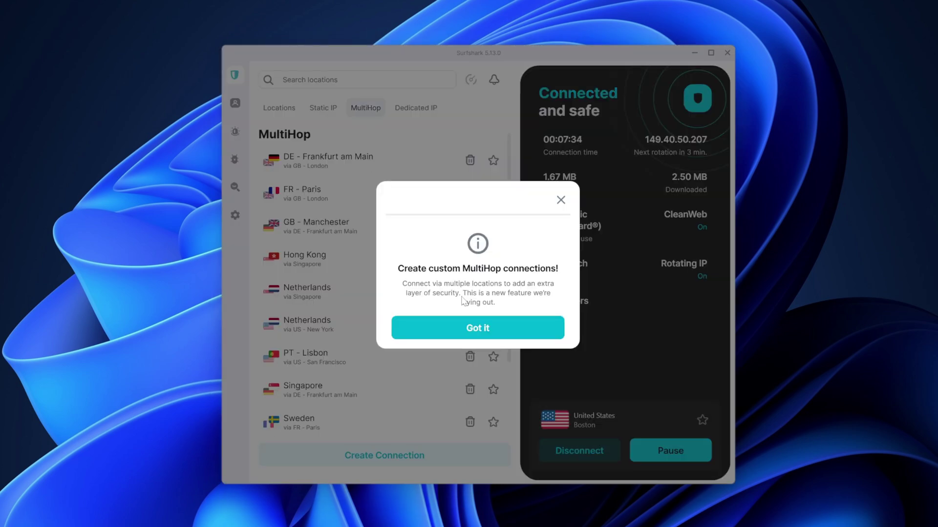
left_click(450, 330)
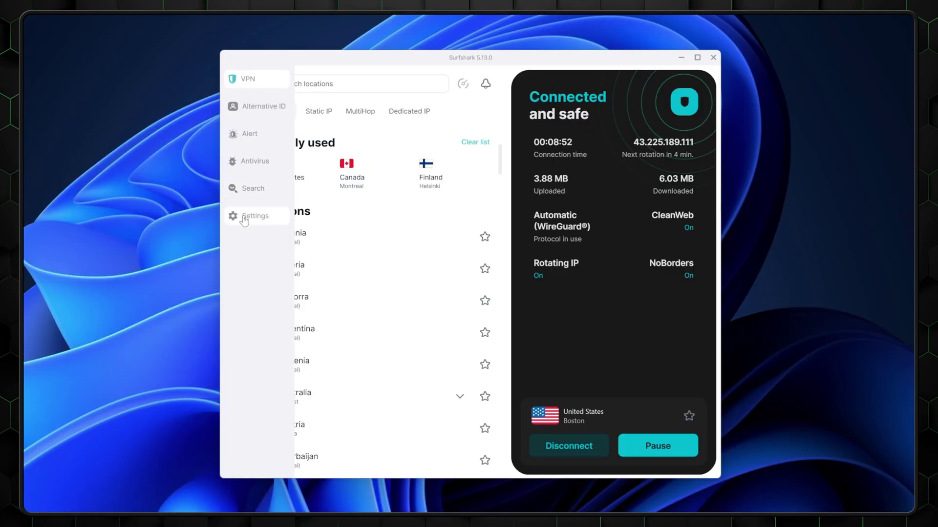
- Change the VPN protocol from Automatic to WireGuard
left_click(244, 220)
left_click(298, 97)
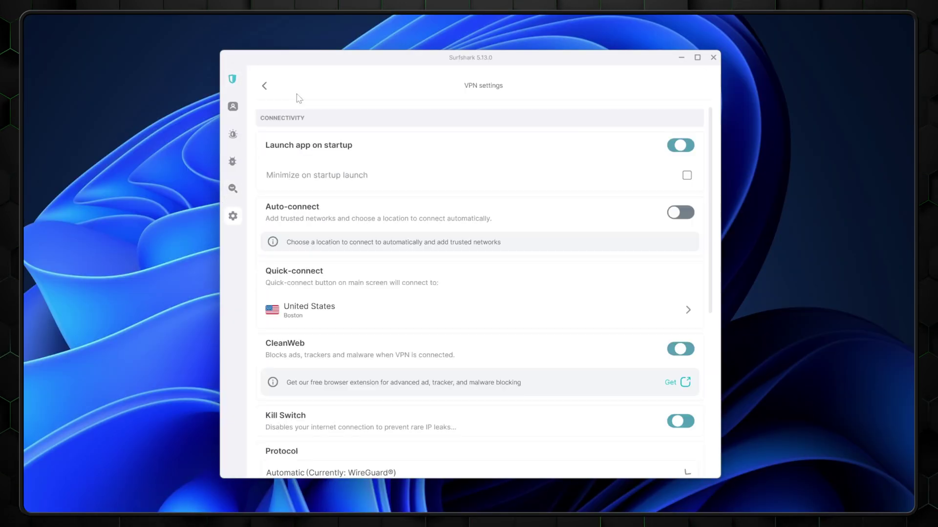
scroll(297, 105, "down", 3)
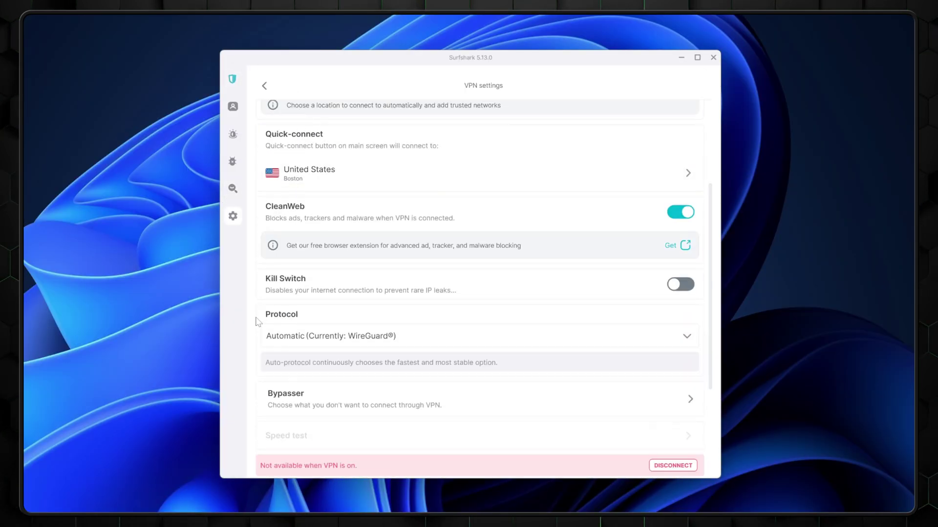
left_click(446, 337)
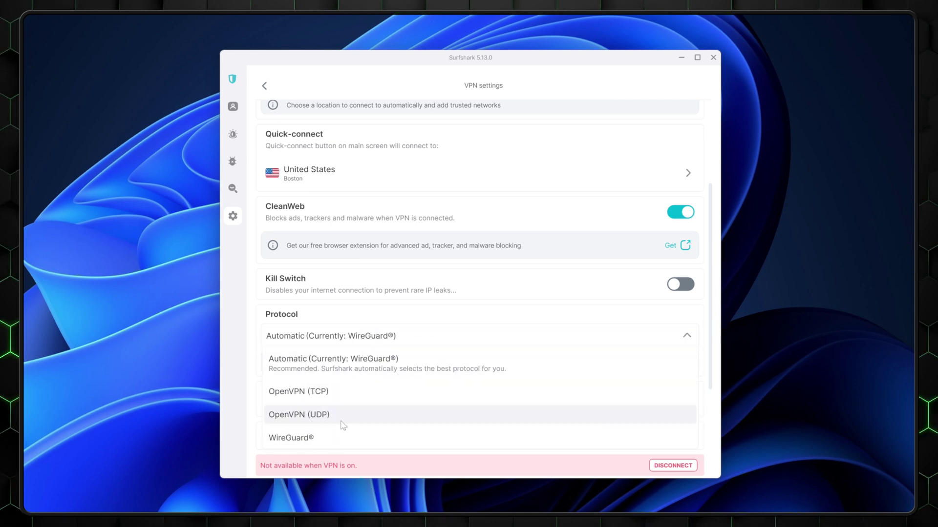
left_click(327, 437)
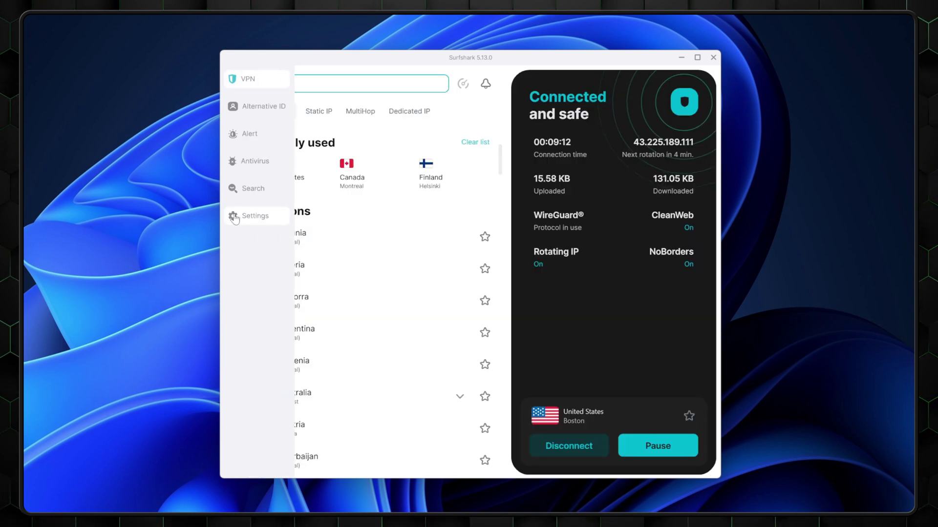
left_click(233, 216)
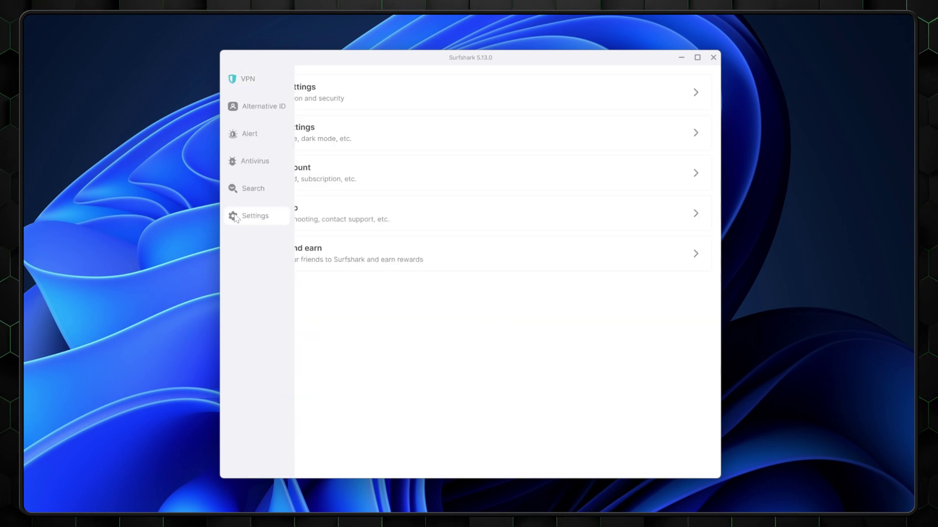
- Open My account to view the login, password and subscription expiring September 09, 2026
left_click(323, 176)
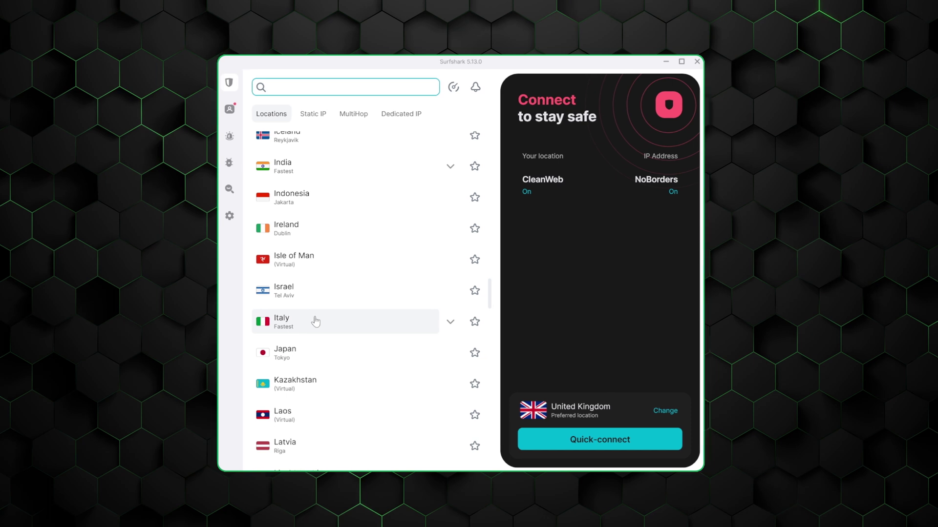
scroll(322, 321, "up", 5)
scroll(172, 321, "up", 8)
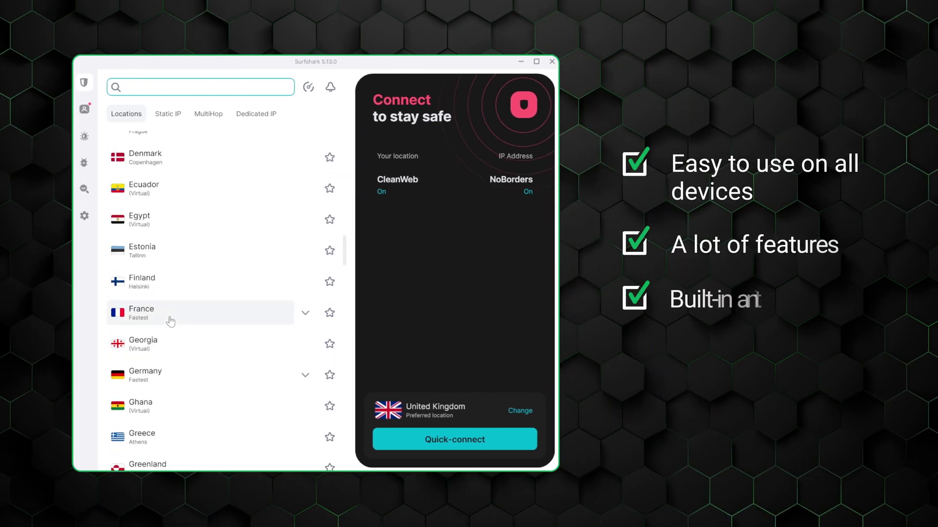
scroll(170, 321, "up", 5)
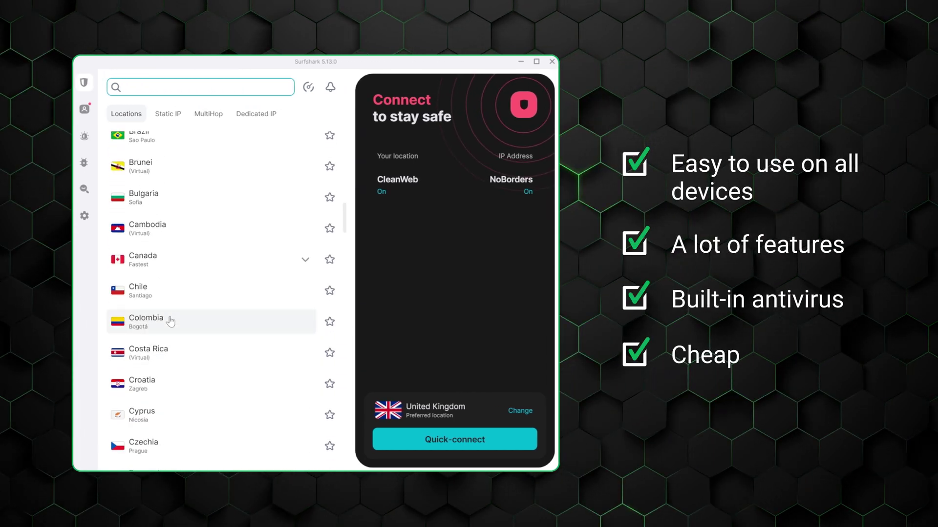
scroll(170, 321, "up", 10)
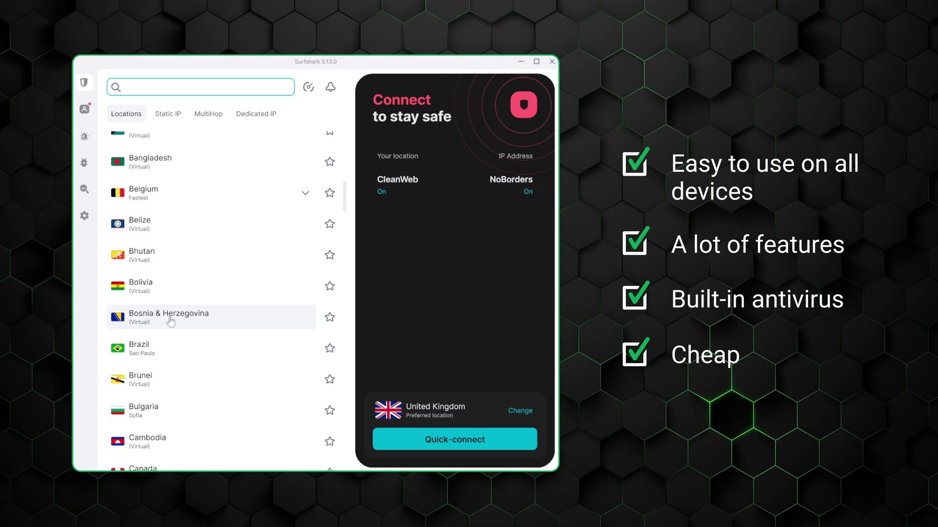